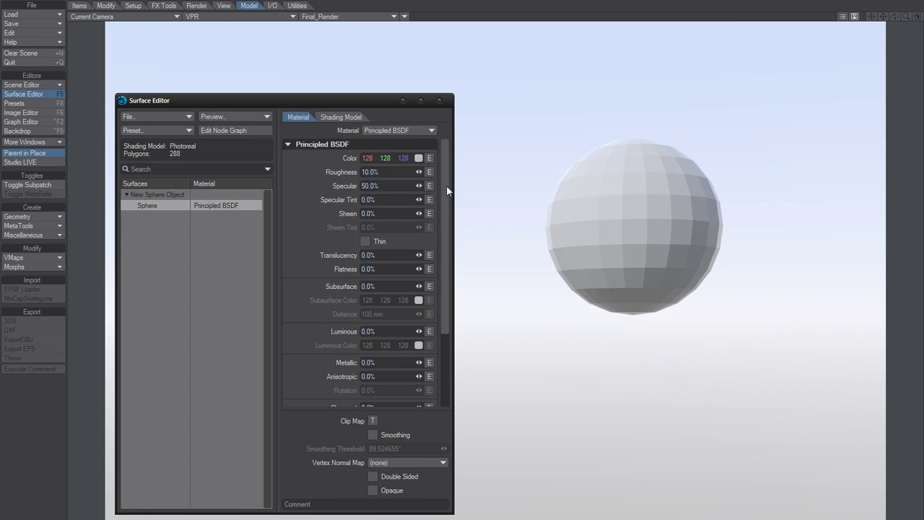
Confirm Principled BSDF as the sphere's material and enter 80 for Subsurface.
left_click(387, 131)
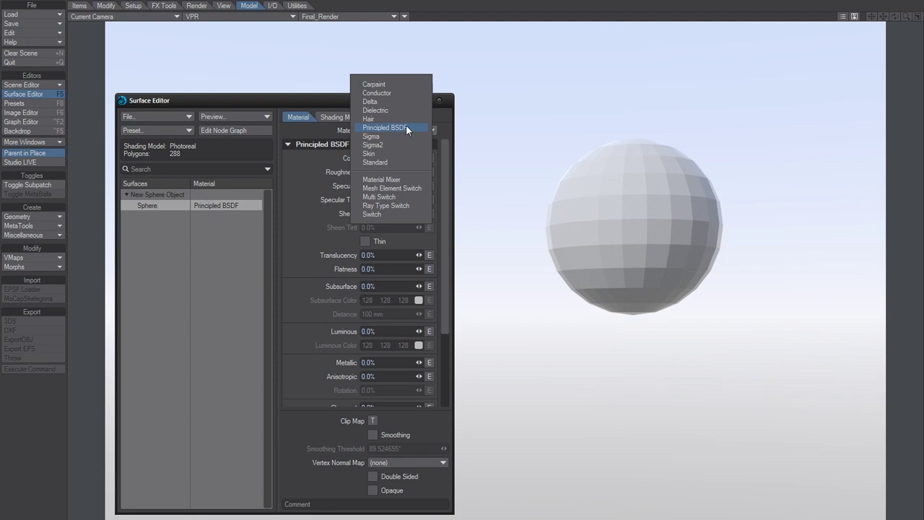
left_click(406, 128)
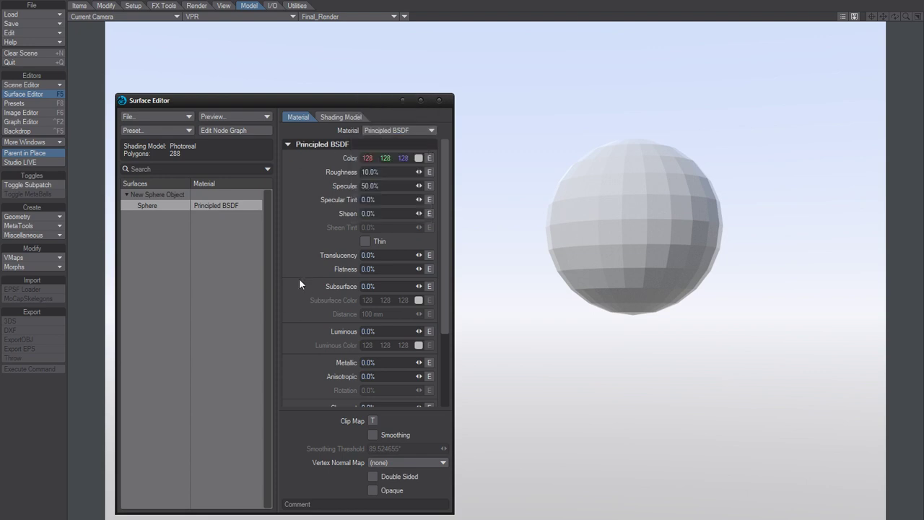
left_click(377, 289)
type("80")
key("Return")
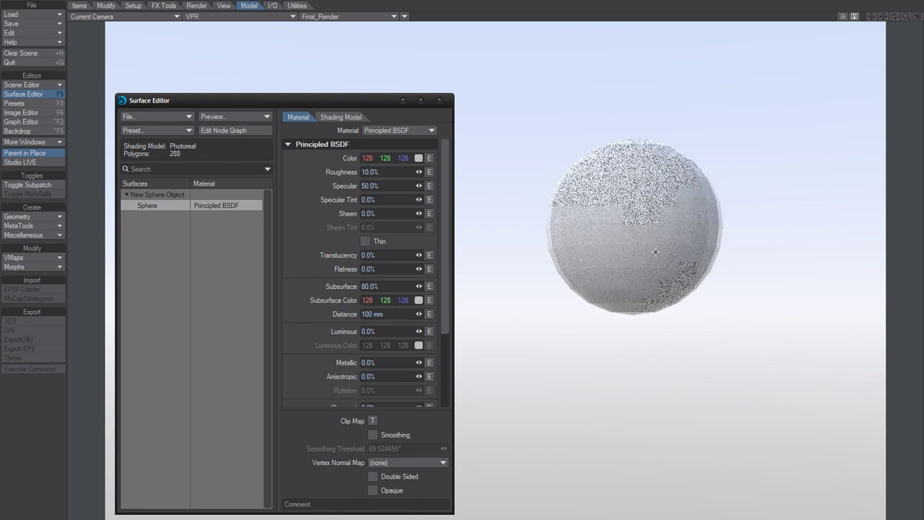
left_click(221, 131)
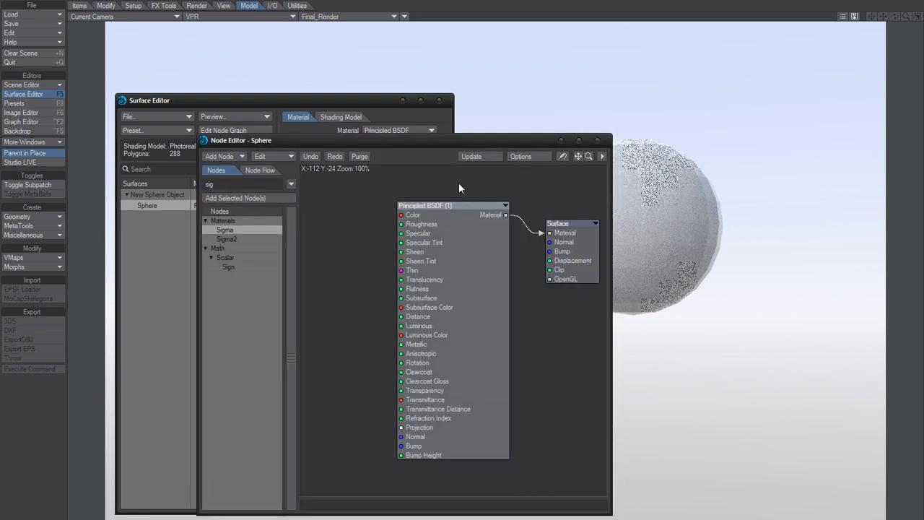
right_click(467, 241)
left_click(458, 238)
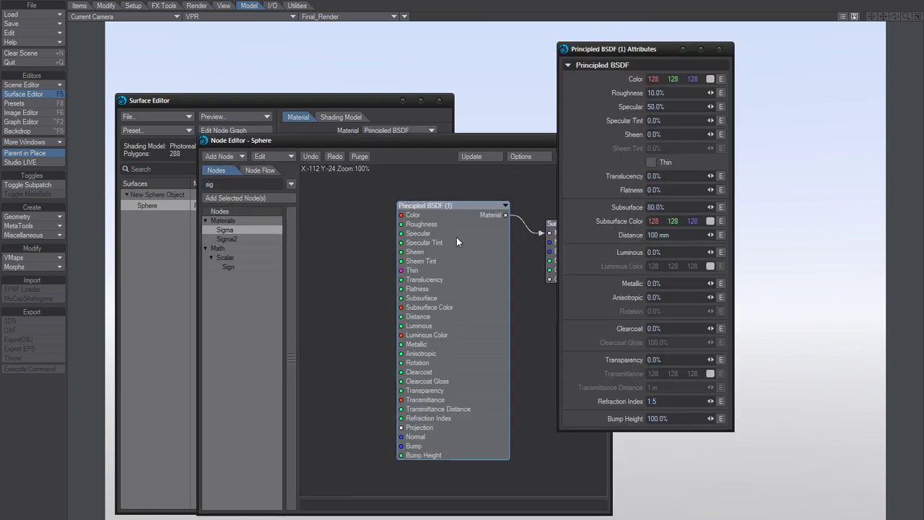
left_click_drag(659, 49, 483, 82)
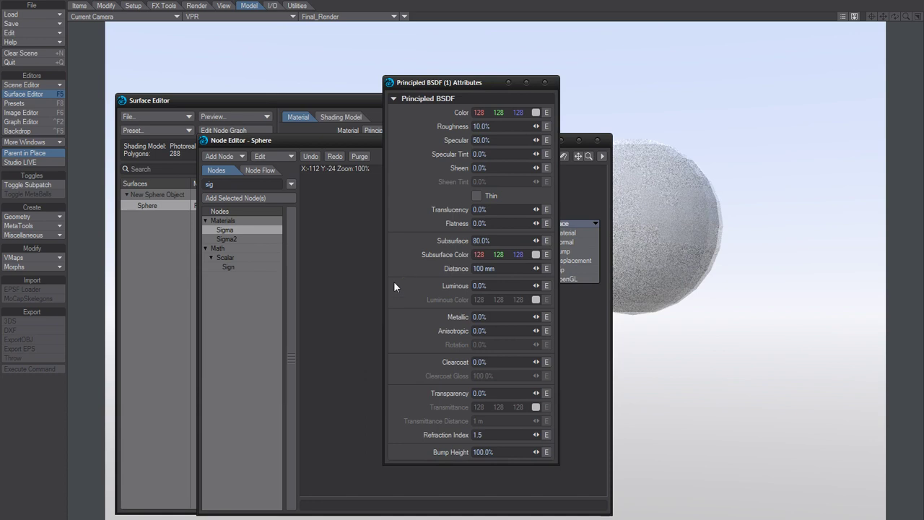
left_click(544, 82)
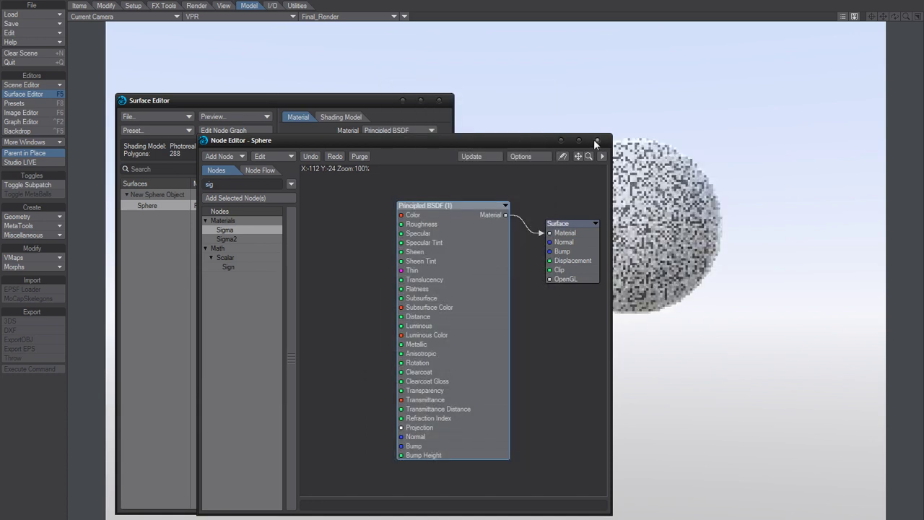
left_click(596, 141)
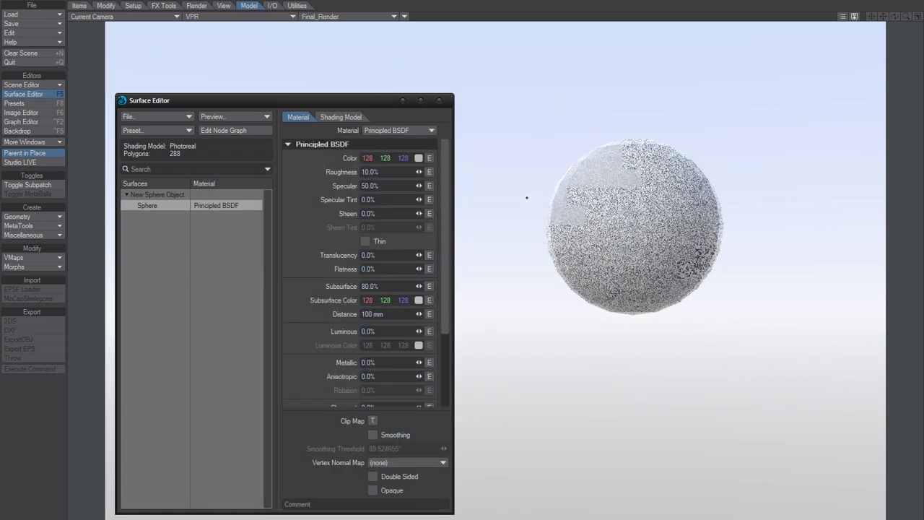
Open Render Properties and confirm Monte Carlo global illumination Rays at 10.
key("alt+F10")
left_click(209, 166)
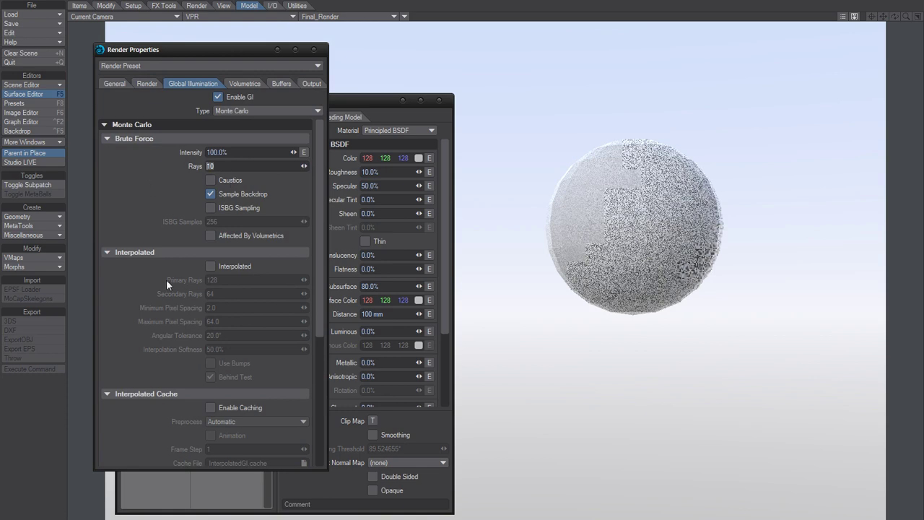
key("Return")
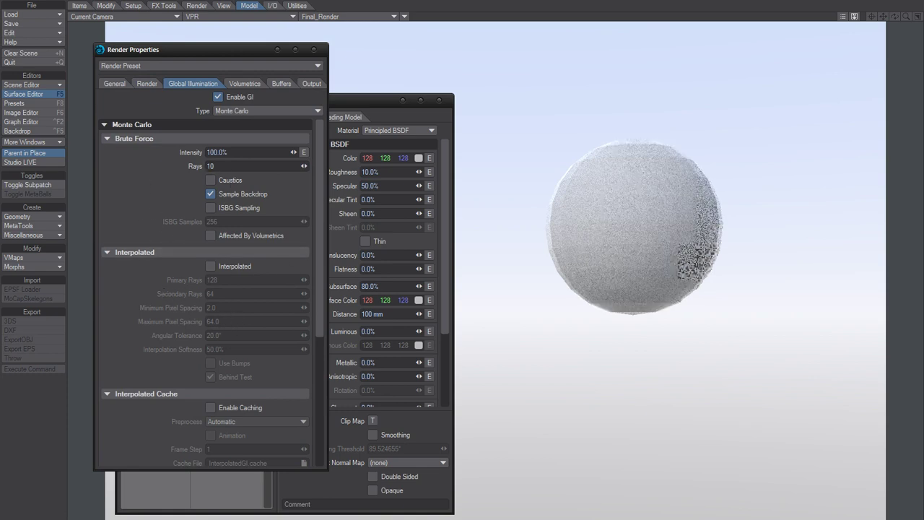
Check the Maximum Samples value in Camera Properties, then close the camera window.
key("p")
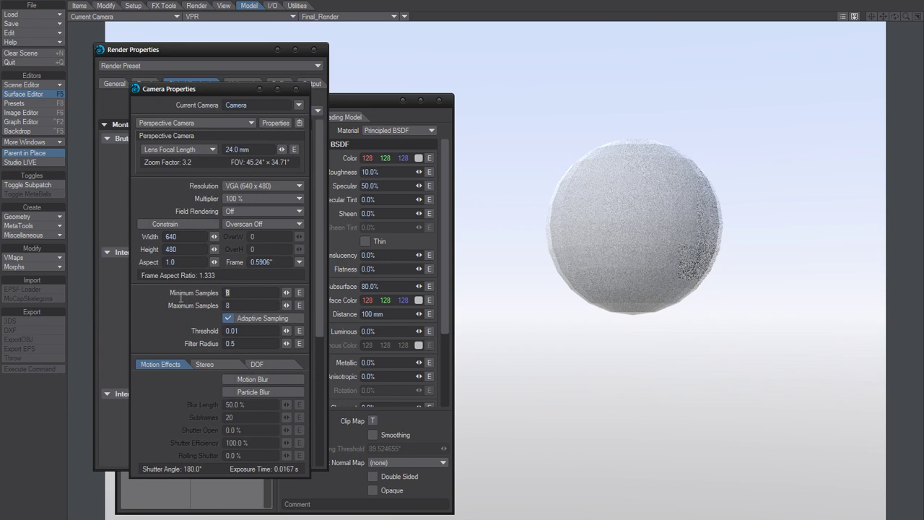
left_click(264, 305)
left_click(296, 89)
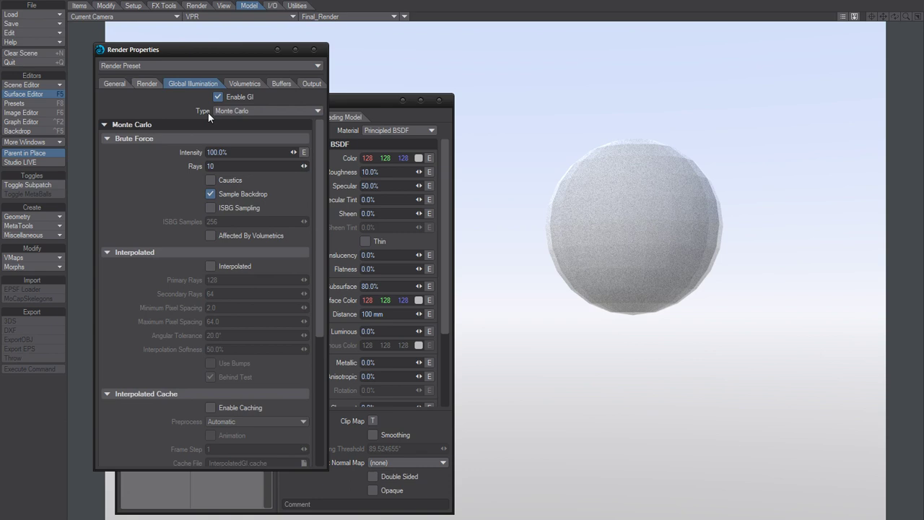
Render the sphere, abort it, and re-render to get the 2.1-second image.
key("F9")
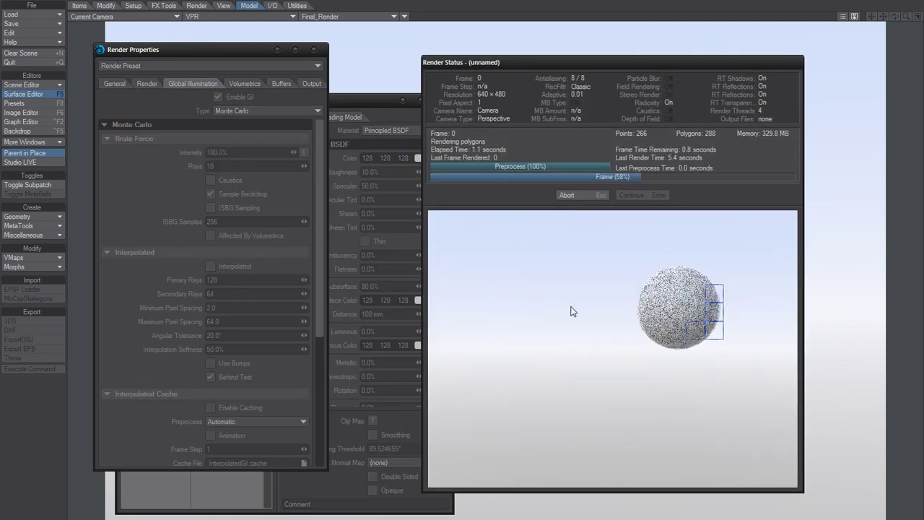
left_click(567, 195)
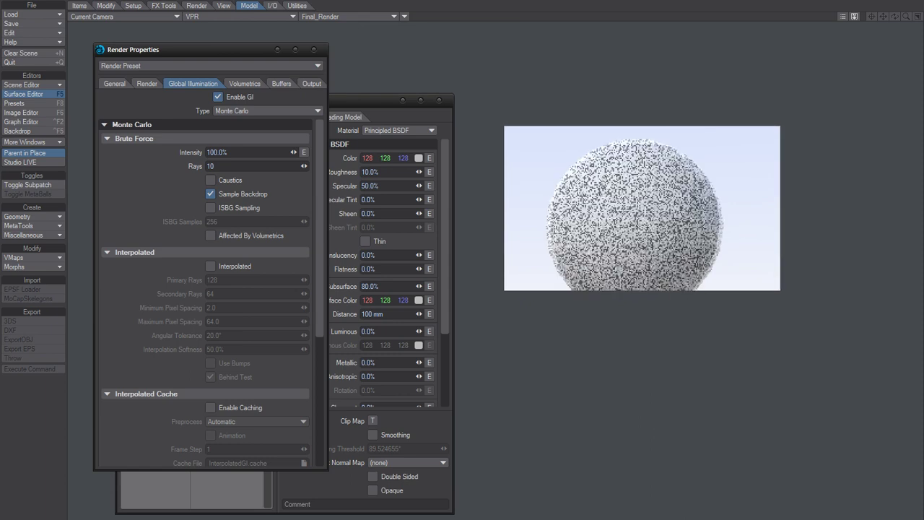
key("F9")
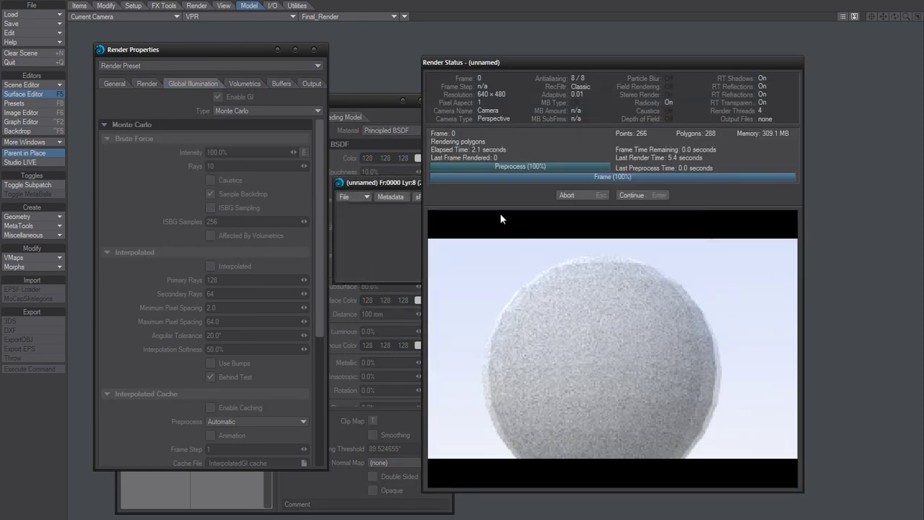
left_click(579, 194)
Zoom the render to 400% and enlarge and reposition the image viewer to inspect the grain.
left_click(512, 196)
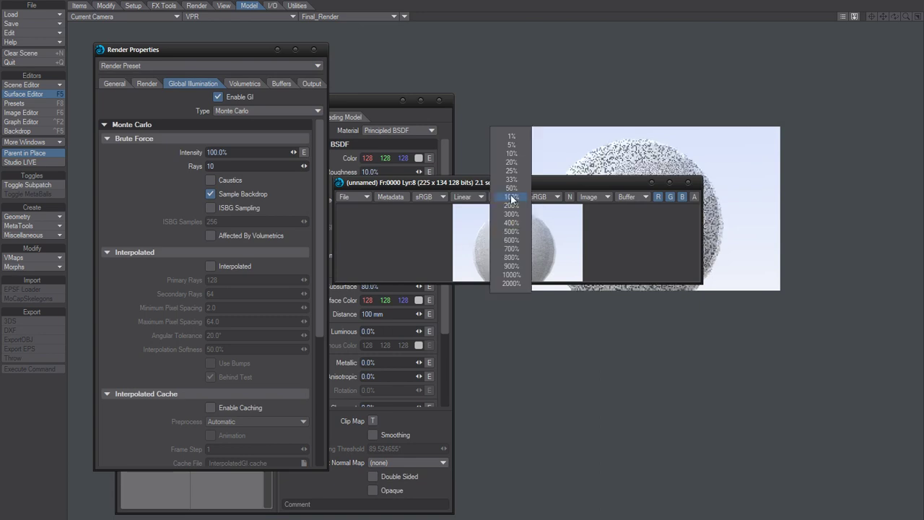
left_click(513, 223)
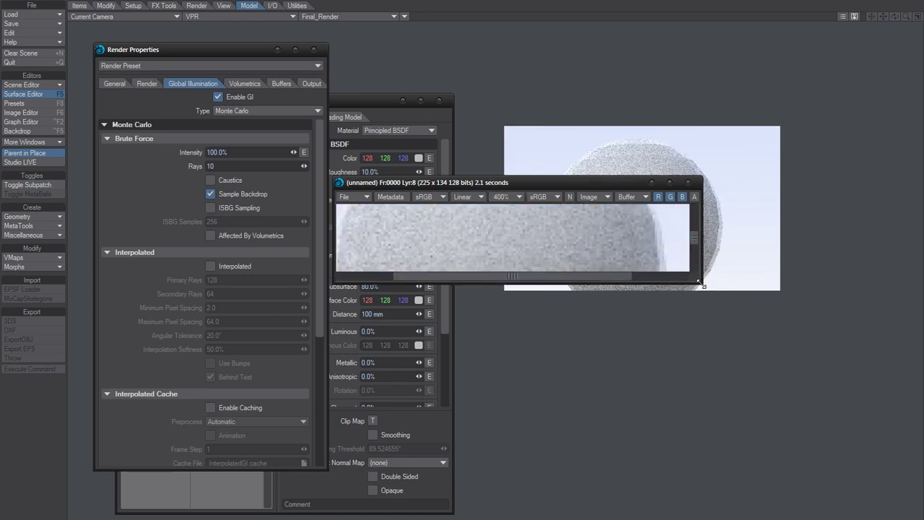
left_click_drag(701, 283, 784, 518)
left_click_drag(512, 182, 755, 161)
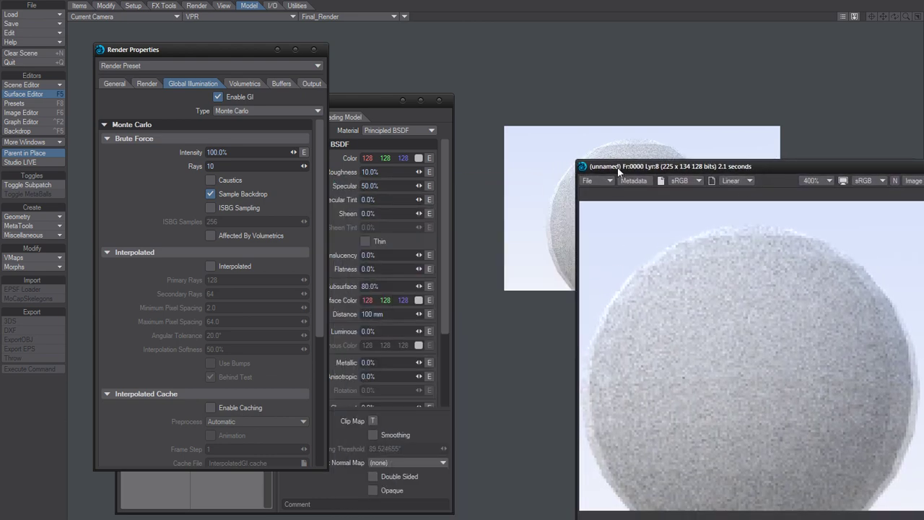
left_click_drag(612, 165, 598, 328)
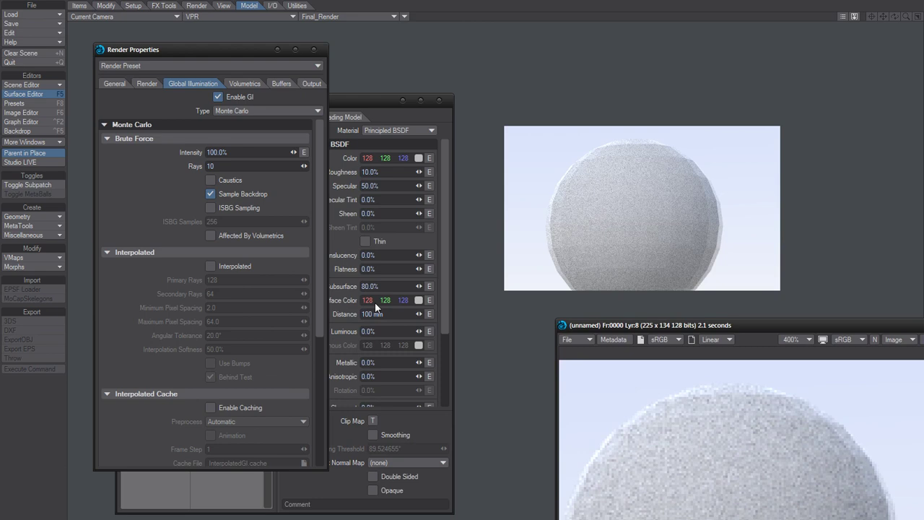
left_click(148, 83)
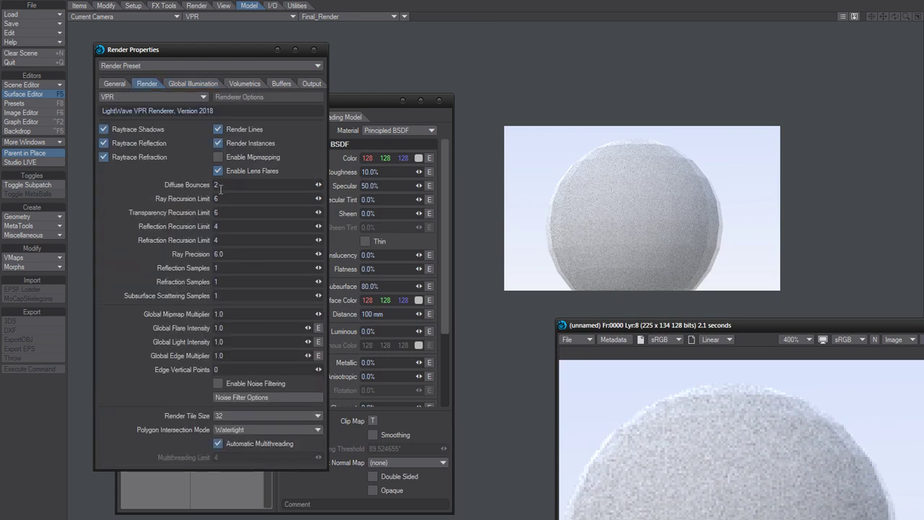
Set Subsurface Scattering Samples to 10 and render, giving a smoother 5.1-second sphere image.
left_click(221, 295)
type("10")
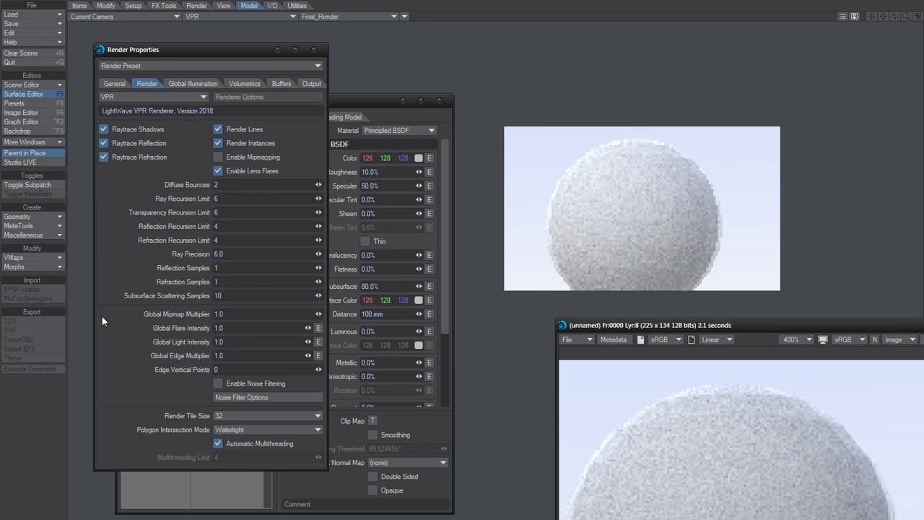
key("F9")
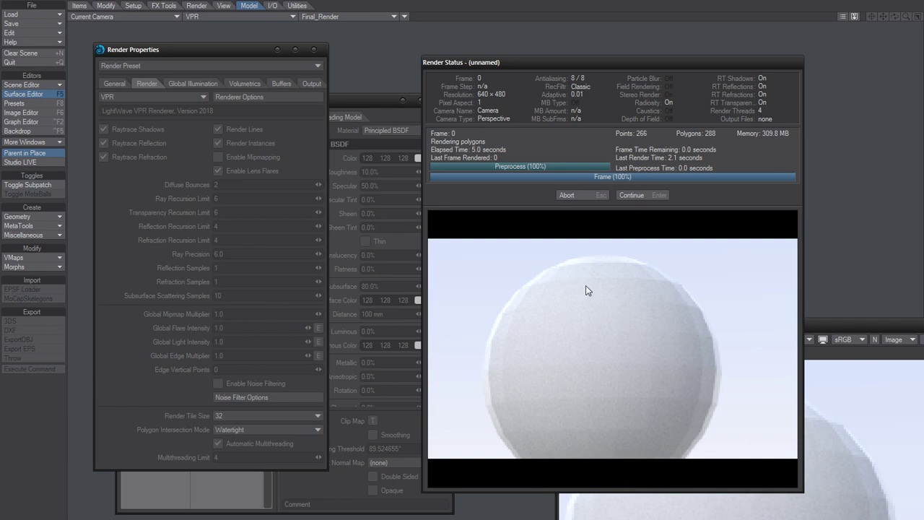
left_click_drag(540, 61, 633, 43)
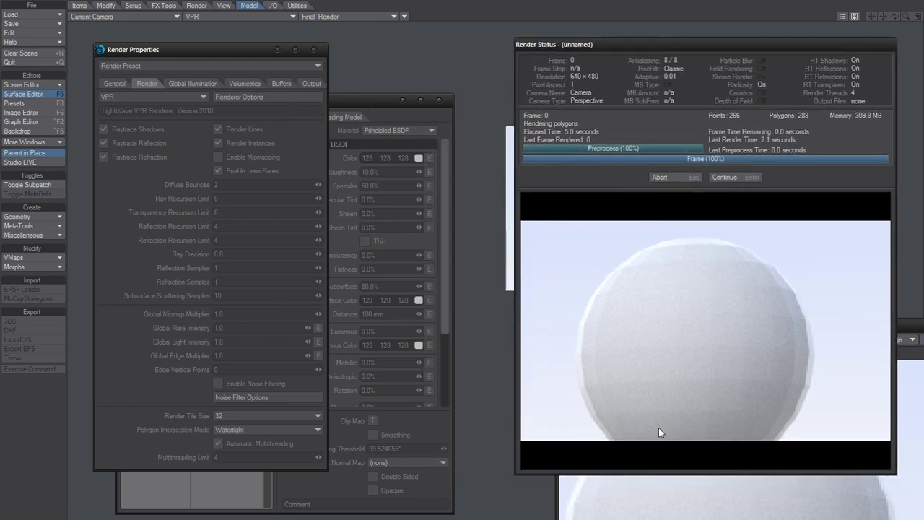
left_click(659, 173)
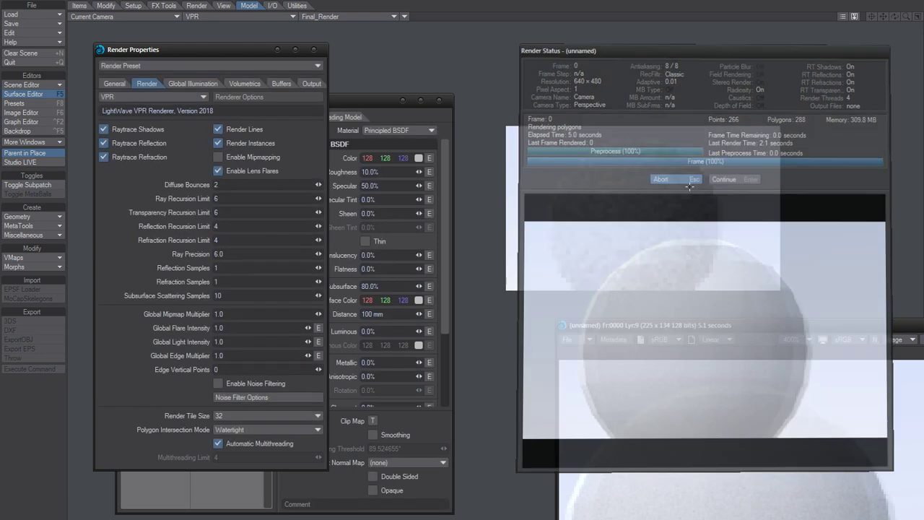
Review the Final_Render buffer and global illumination settings.
left_click(280, 83)
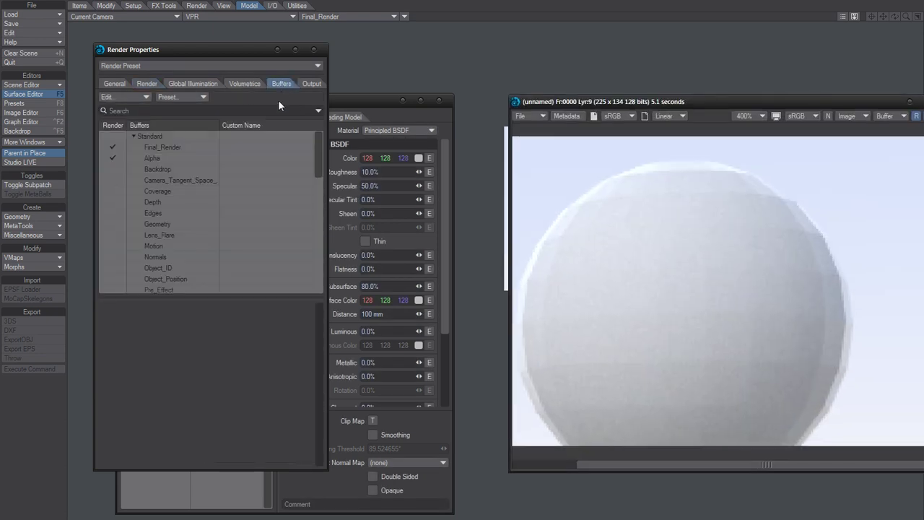
left_click(156, 147)
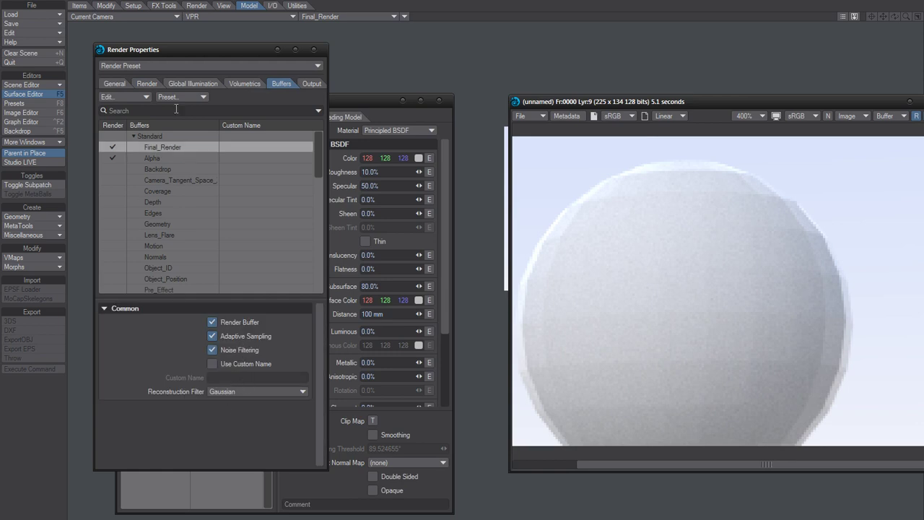
left_click(146, 83)
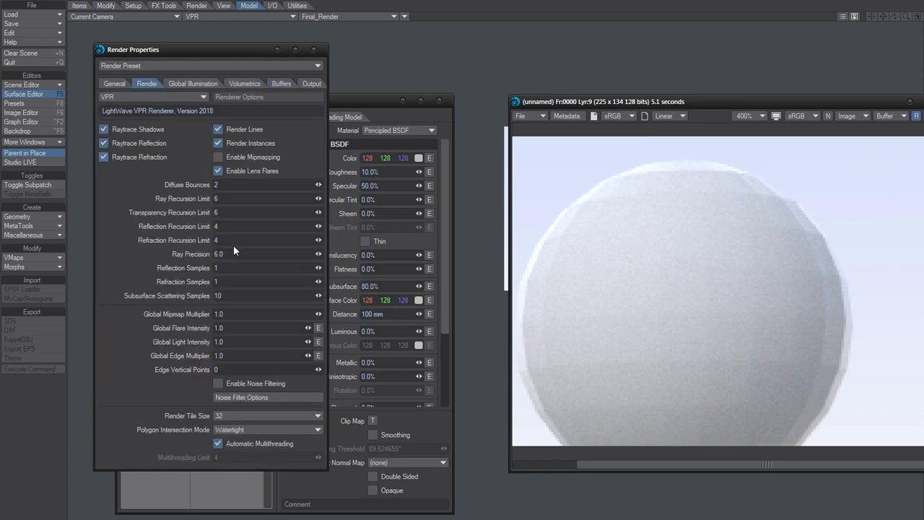
left_click(190, 84)
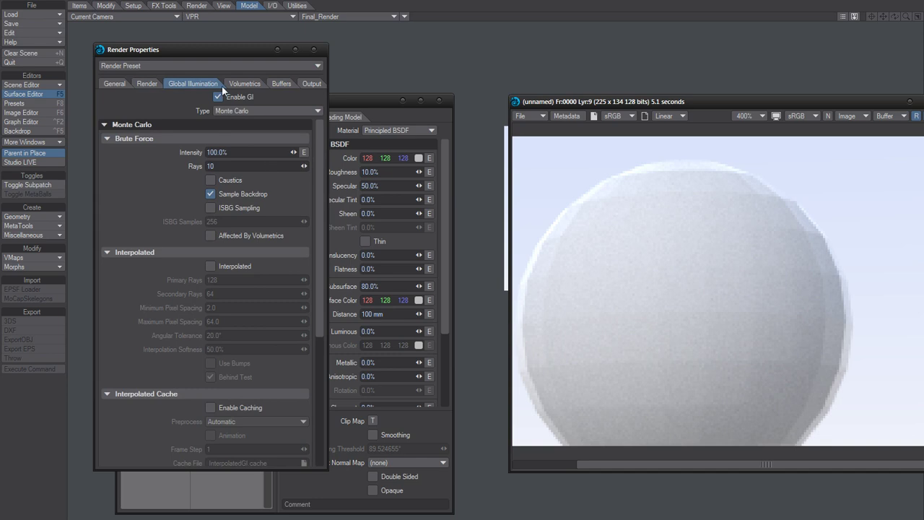
left_click(148, 83)
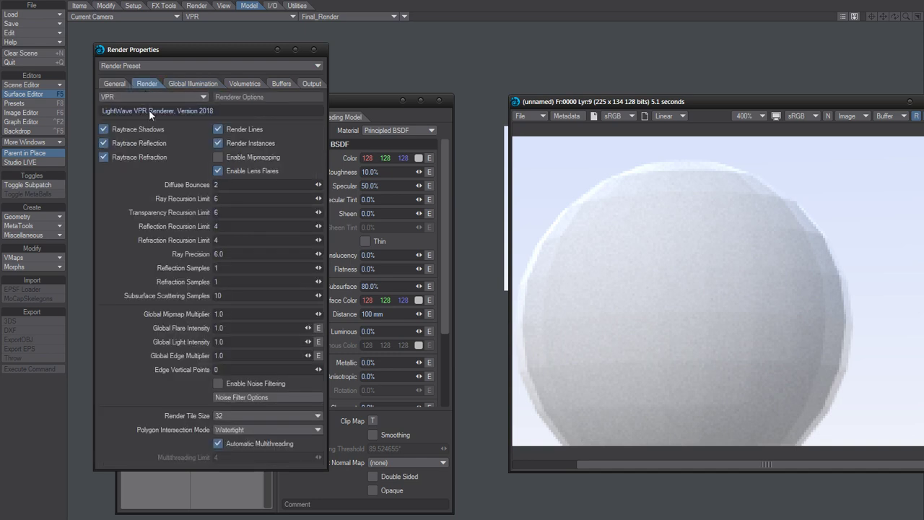
Enable noise filtering and render the sphere again.
left_click(242, 396)
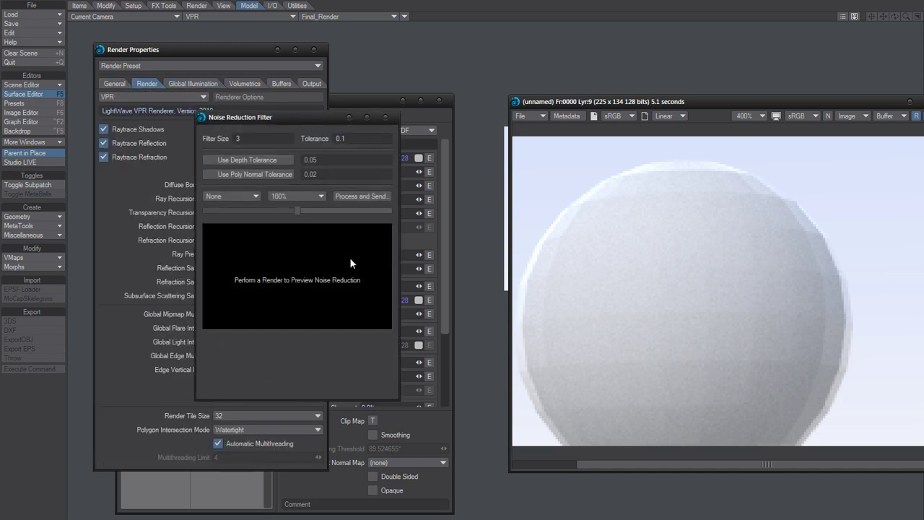
left_click(386, 116)
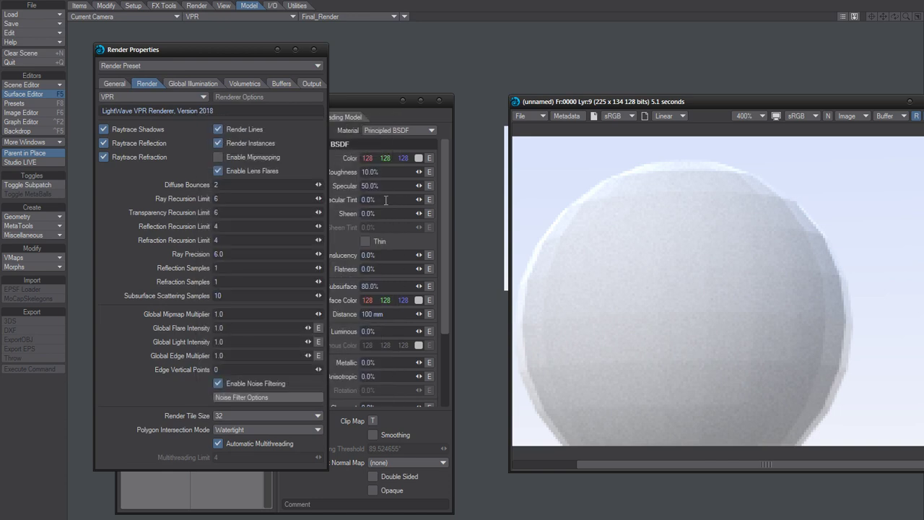
key("F9")
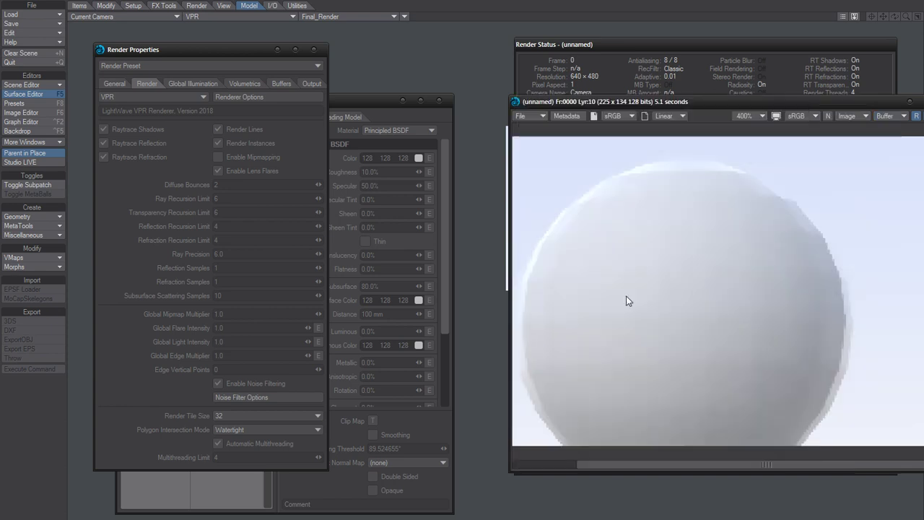
Magnify the noise filter preview to 400% and sweep the split comparing filtered and unfiltered halves.
left_click(675, 178)
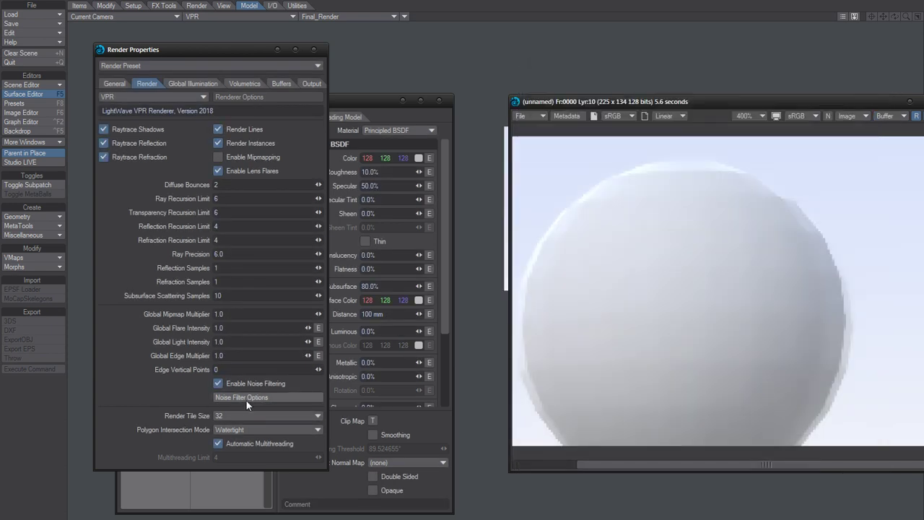
left_click(245, 397)
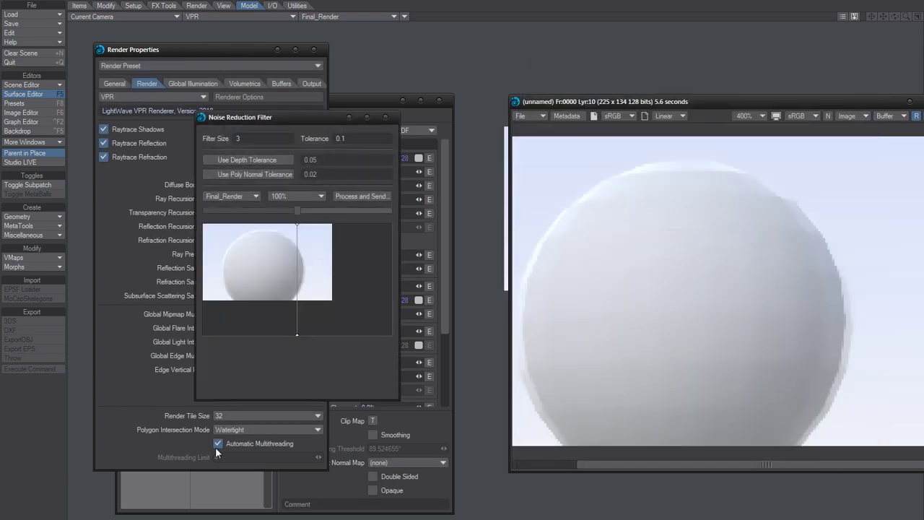
left_click(297, 211)
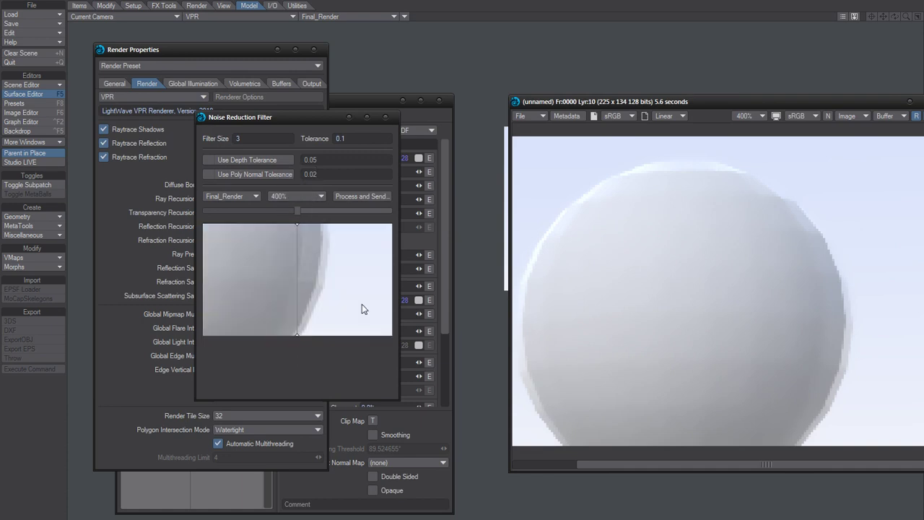
left_click_drag(296, 210, 218, 211)
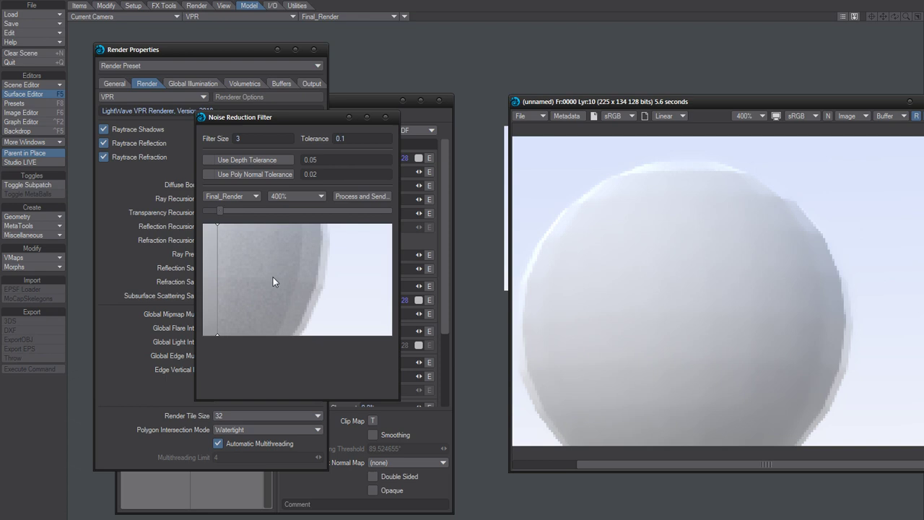
left_click_drag(273, 277, 375, 318)
left_click_drag(236, 220, 333, 210)
Try a Tolerance of 0.01, then settle on 0.1 with Filter Size 3.
left_click(353, 137)
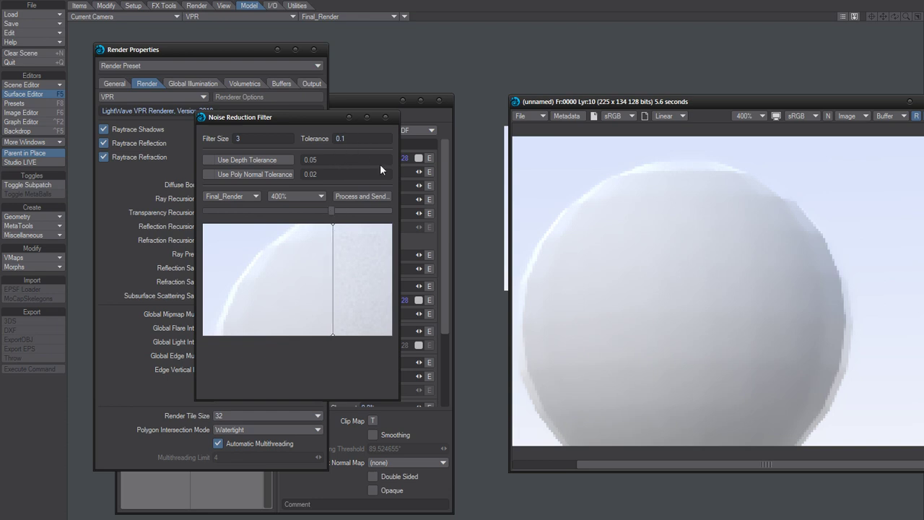
key("BackSpace")
type("01")
key("shift+Tab")
left_click(349, 136)
type("1")
key("shift+Tab")
key("Return")
Close the noise reduction settings and switch the image viewer to the earlier grainy render.
left_click(342, 135)
left_click(386, 118)
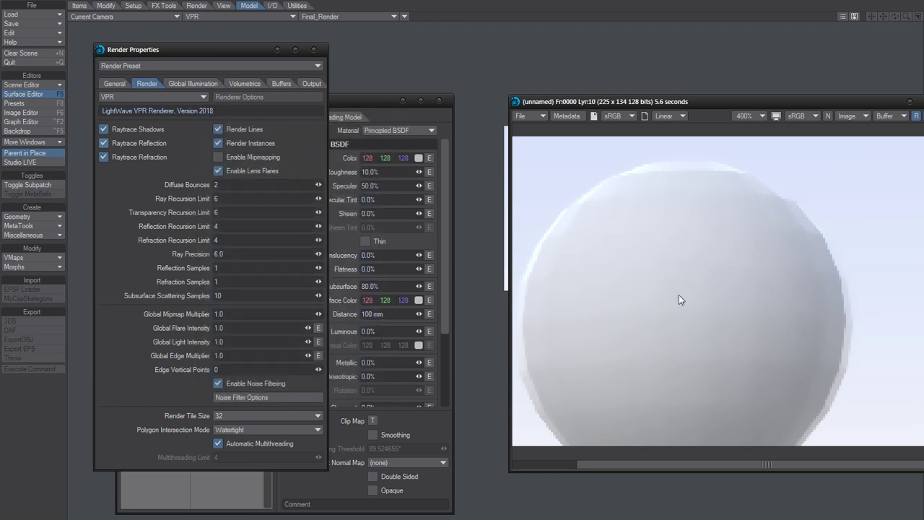
left_click_drag(641, 466, 644, 465)
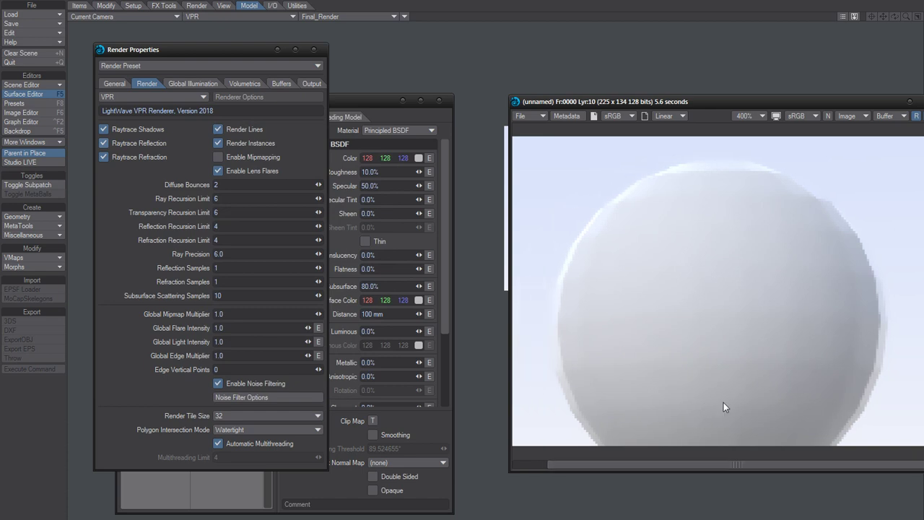